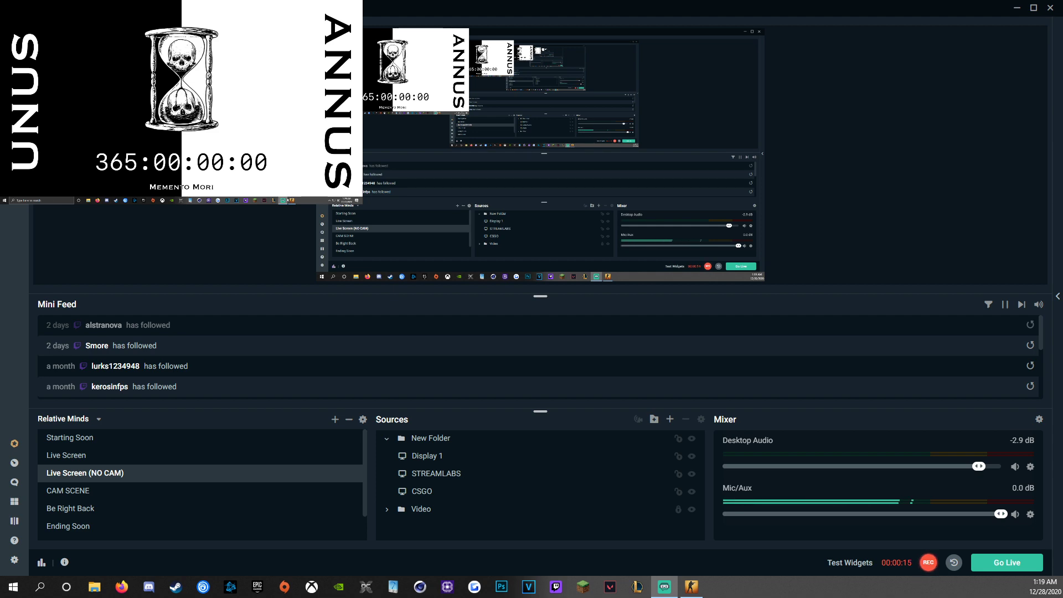
- Select the CSGO and Display 1 sources, hide Display 1 with its eye icon, and minimize to the desktop
mouse_move(288, 201)
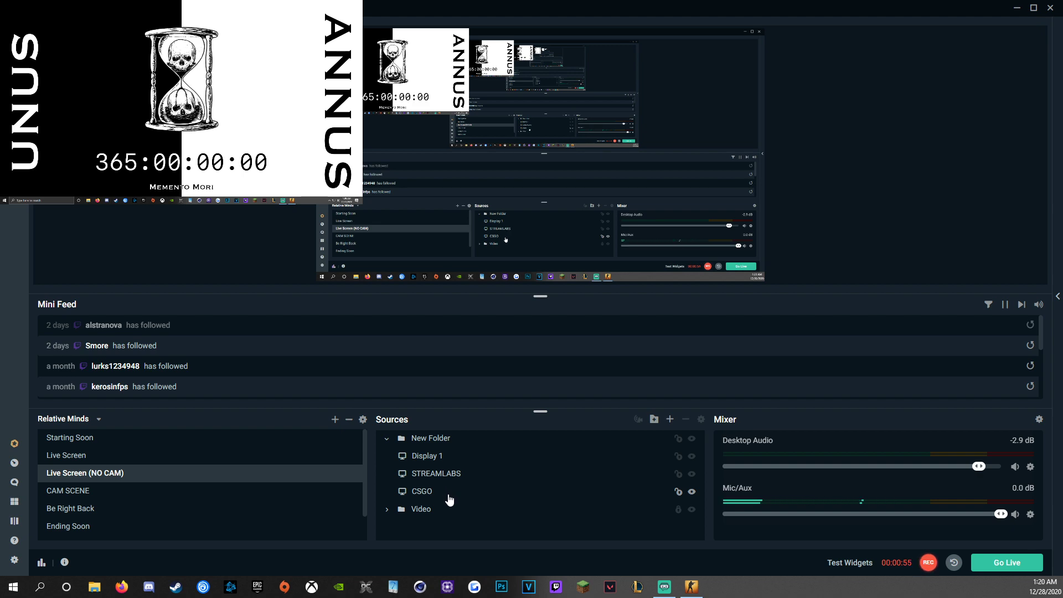
left_click(529, 496)
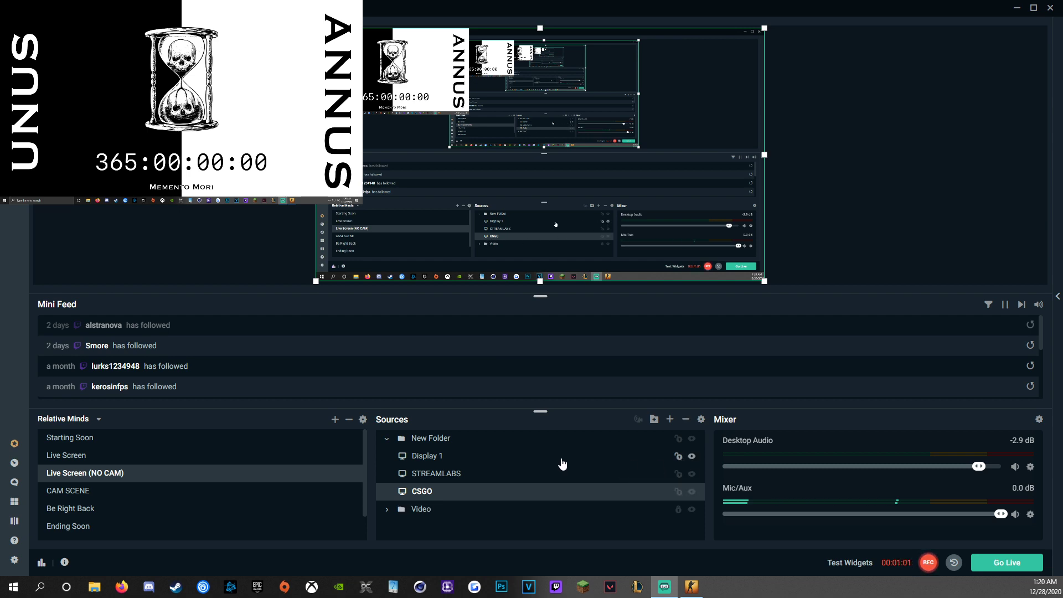
left_click(458, 460)
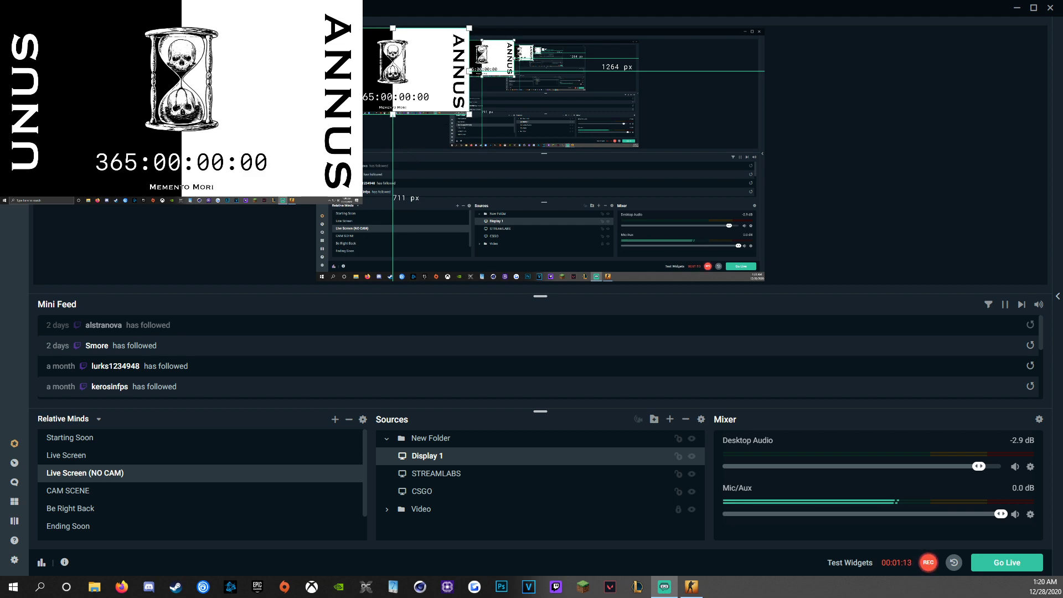
left_click(441, 492)
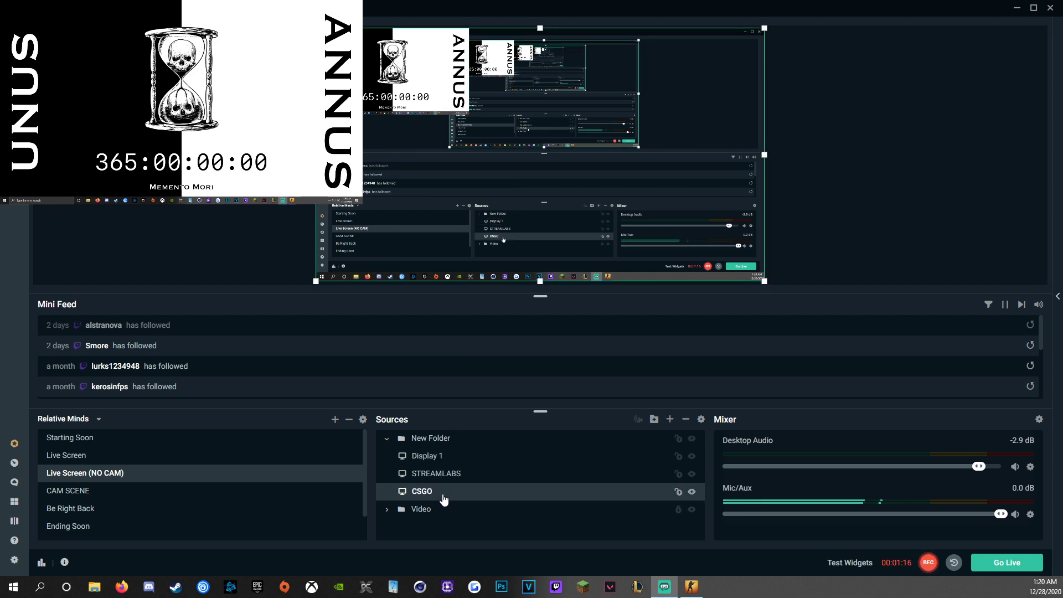
left_click(692, 456)
left_click(692, 473)
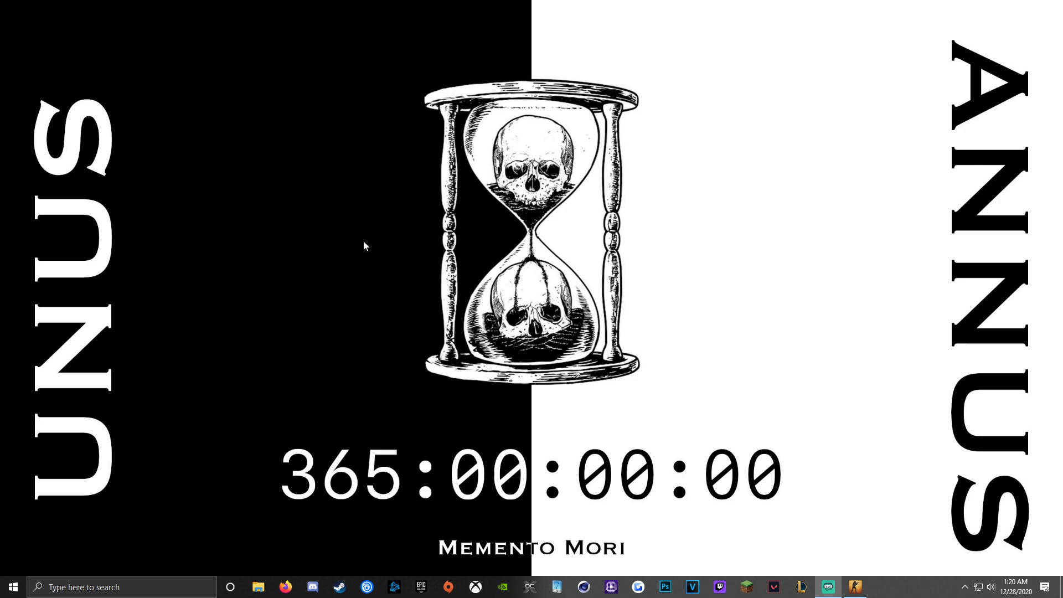
- From the desktop's Display settings, change the display resolution to 1280 × 1024
right_click(485, 244)
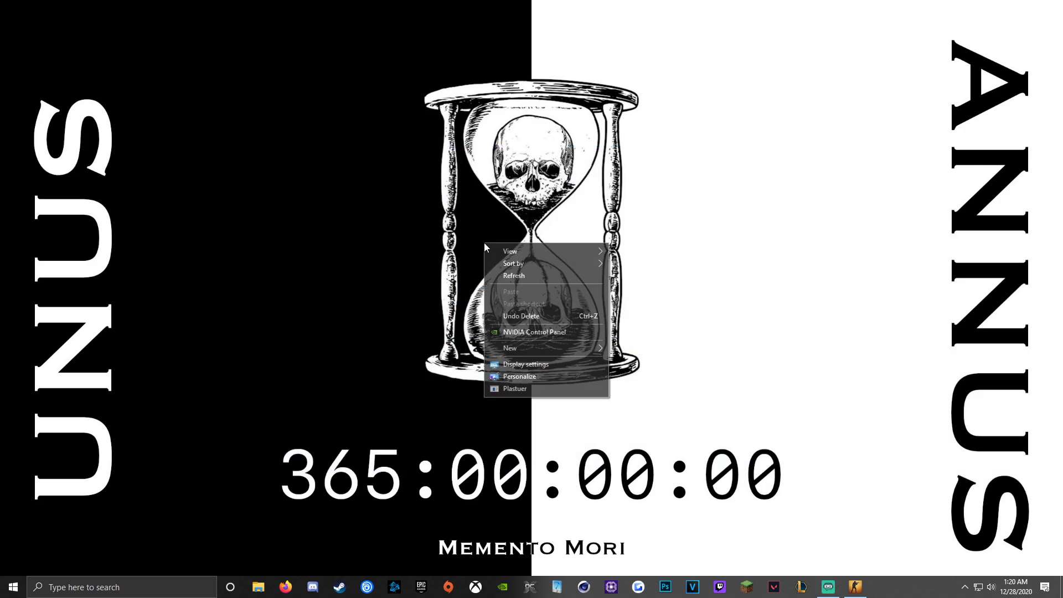
left_click(522, 361)
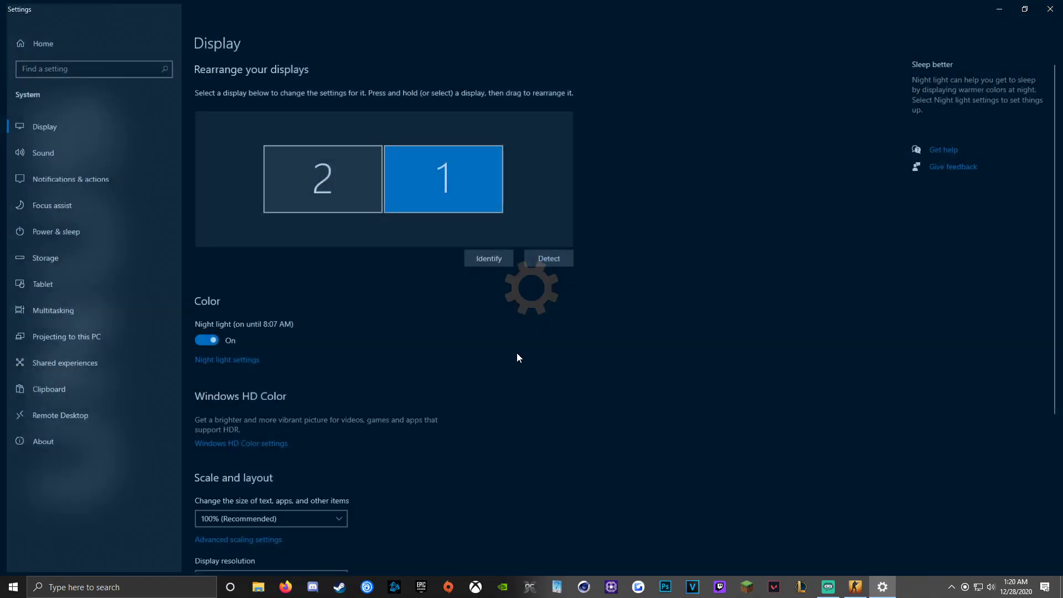
scroll(277, 354, "down", 5)
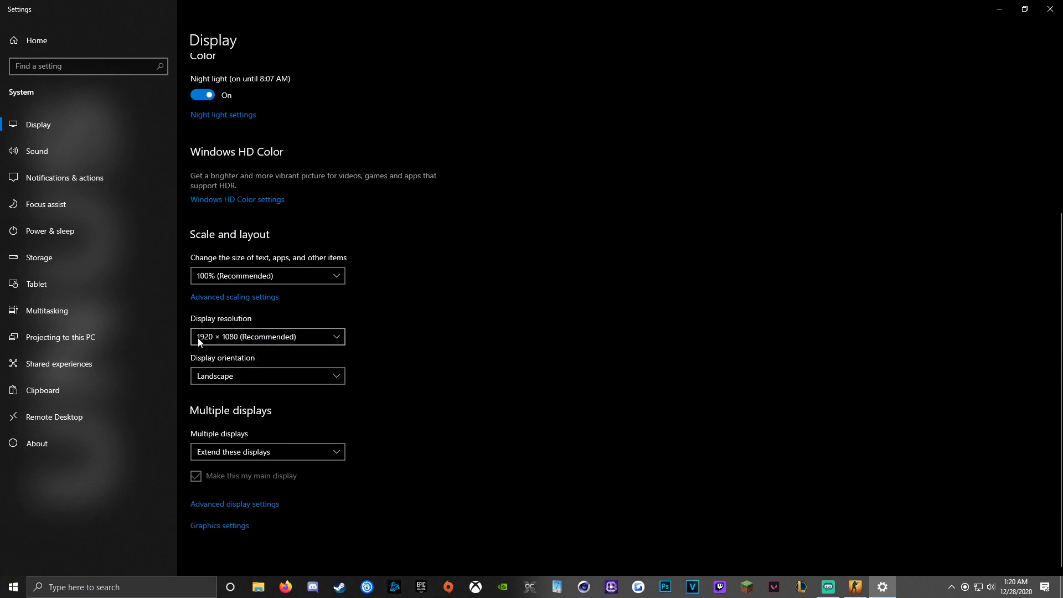
left_click(215, 338)
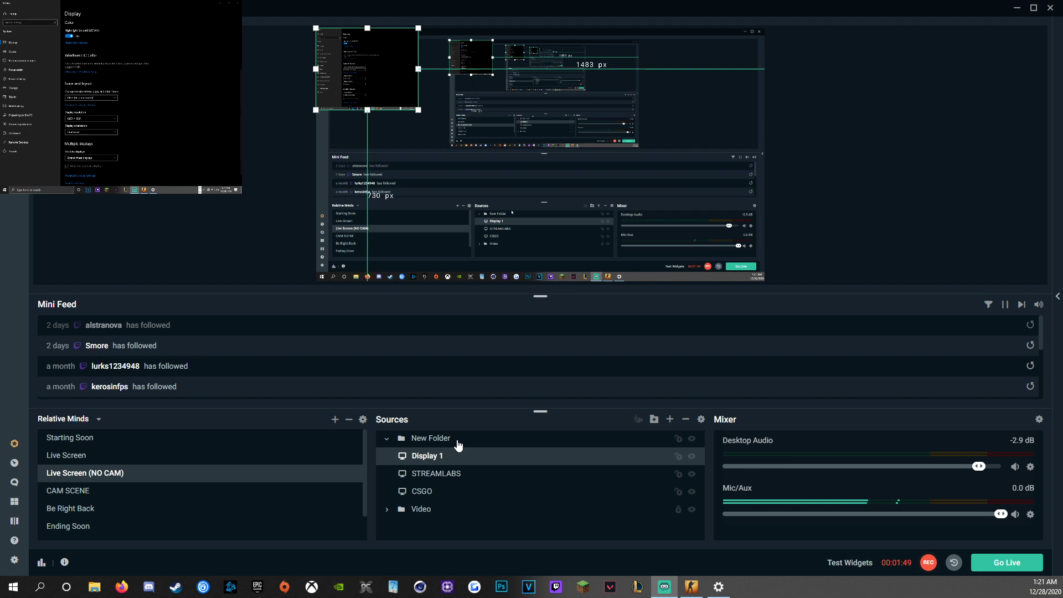
- Apply Transform > Stretch to Screen to the CSGO source, then hide Display 1 with its eye icon
left_click(450, 491)
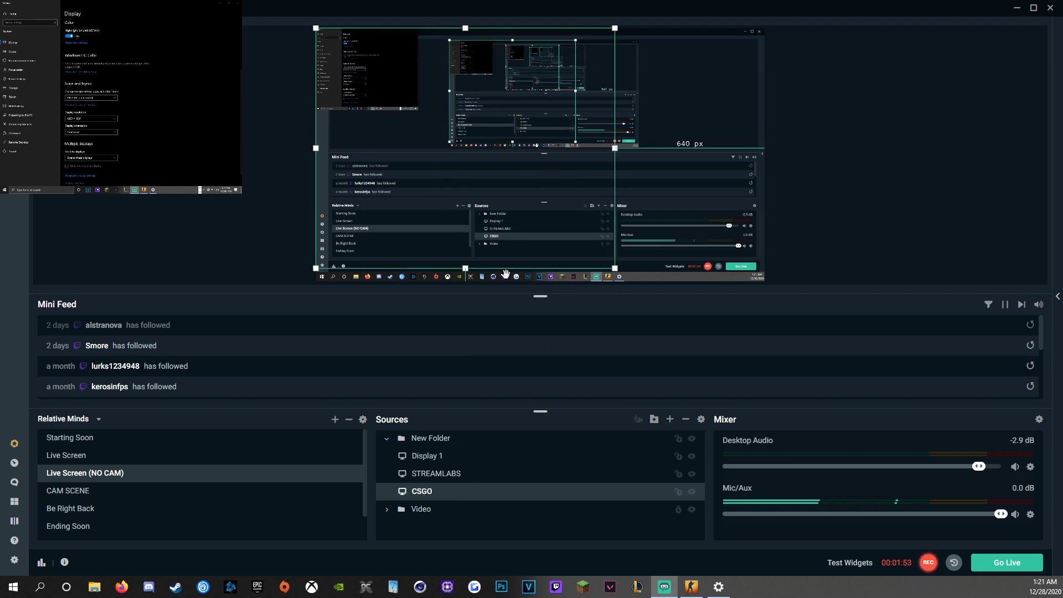
right_click(504, 161)
mouse_move(554, 244)
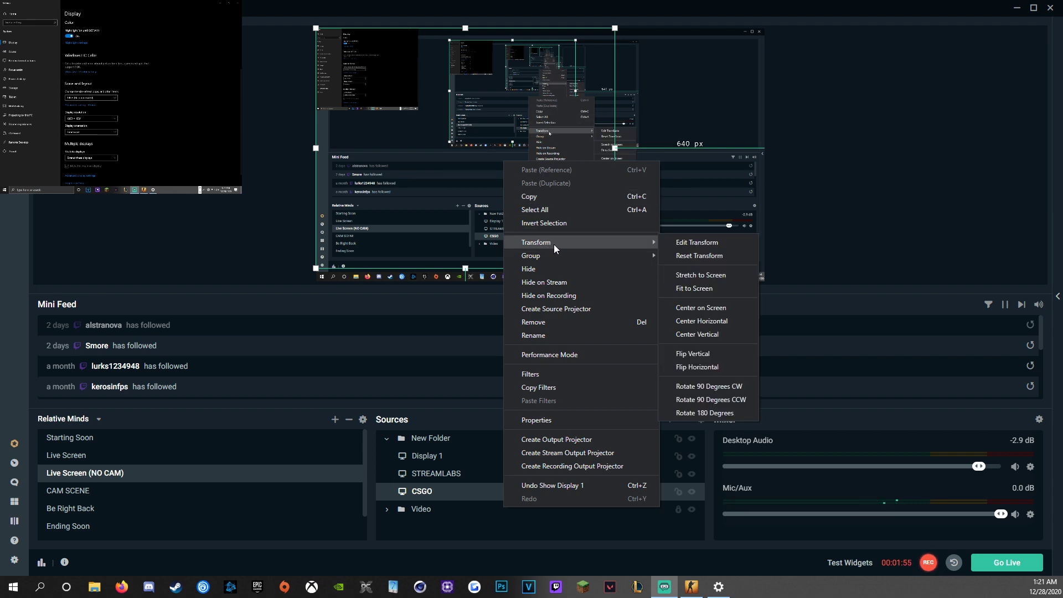
left_click(692, 275)
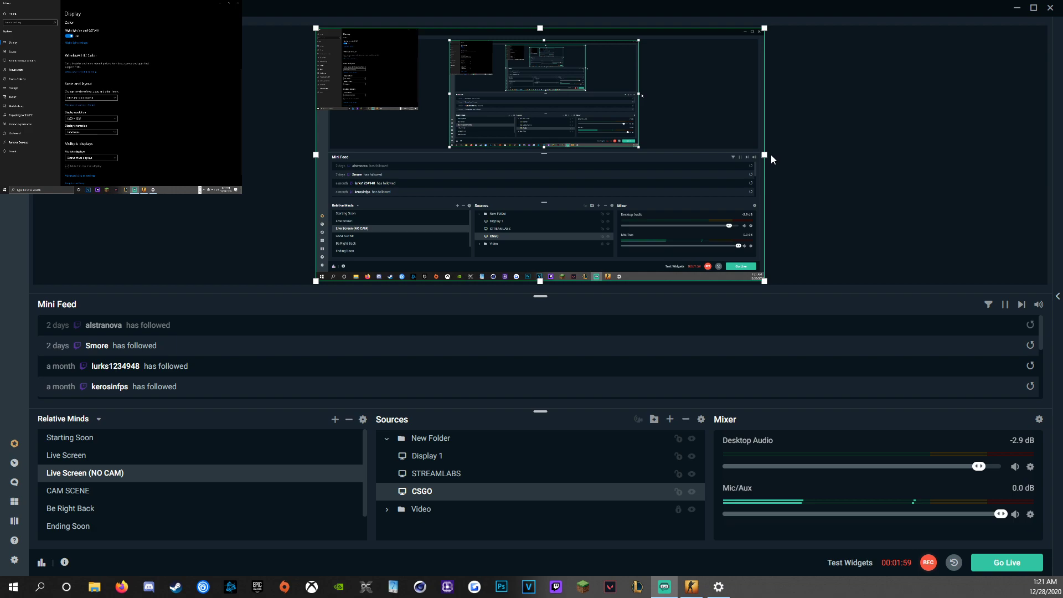
left_click(691, 457)
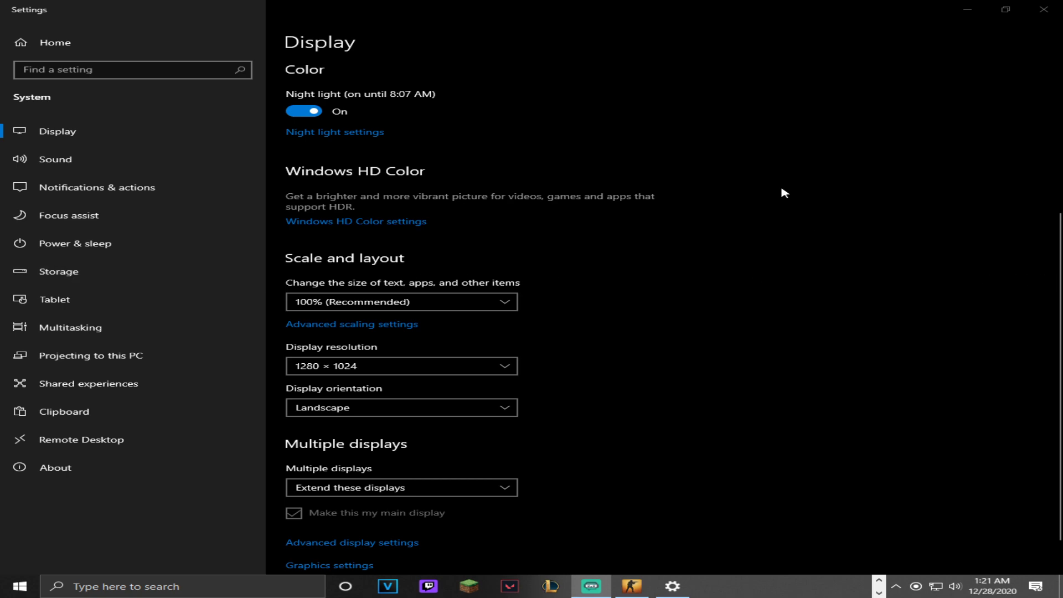
- Bring the Settings window back and switch the resolution to 1920 × 1080 (Recommended)
key("super+d")
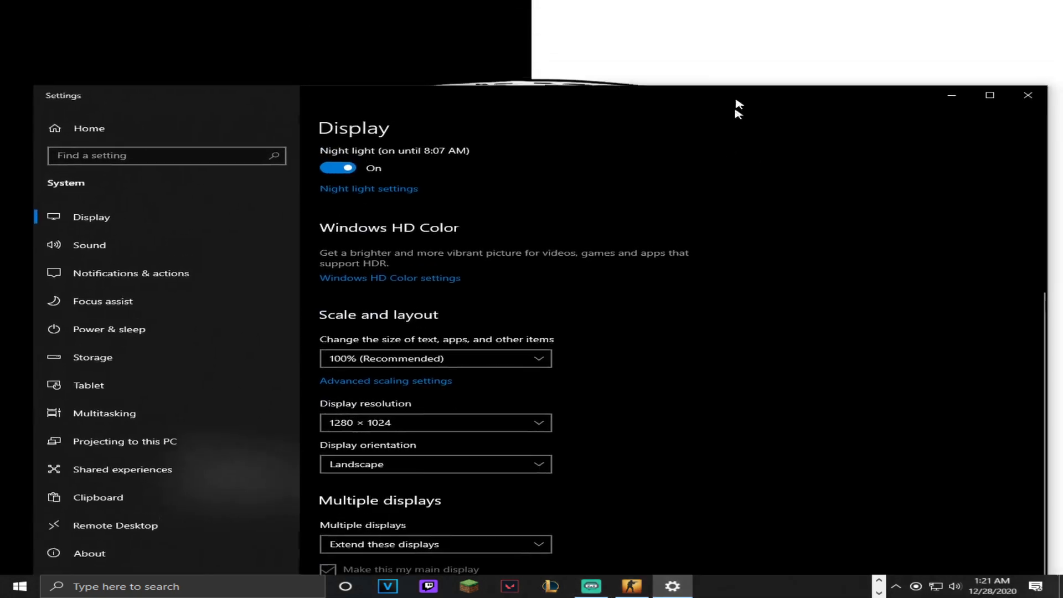
key("super+d")
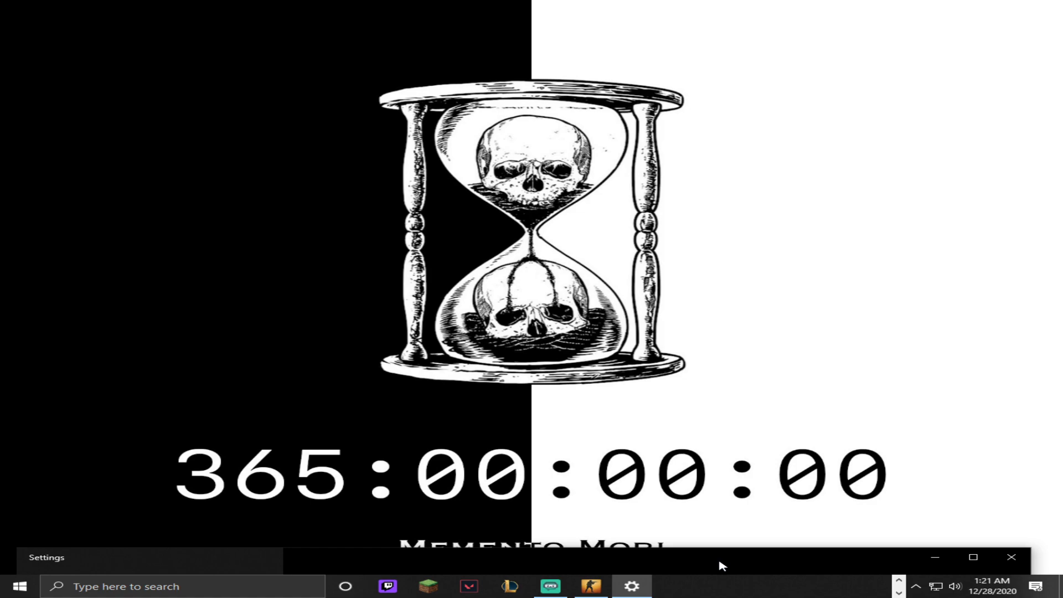
left_click_drag(719, 562, 796, 1)
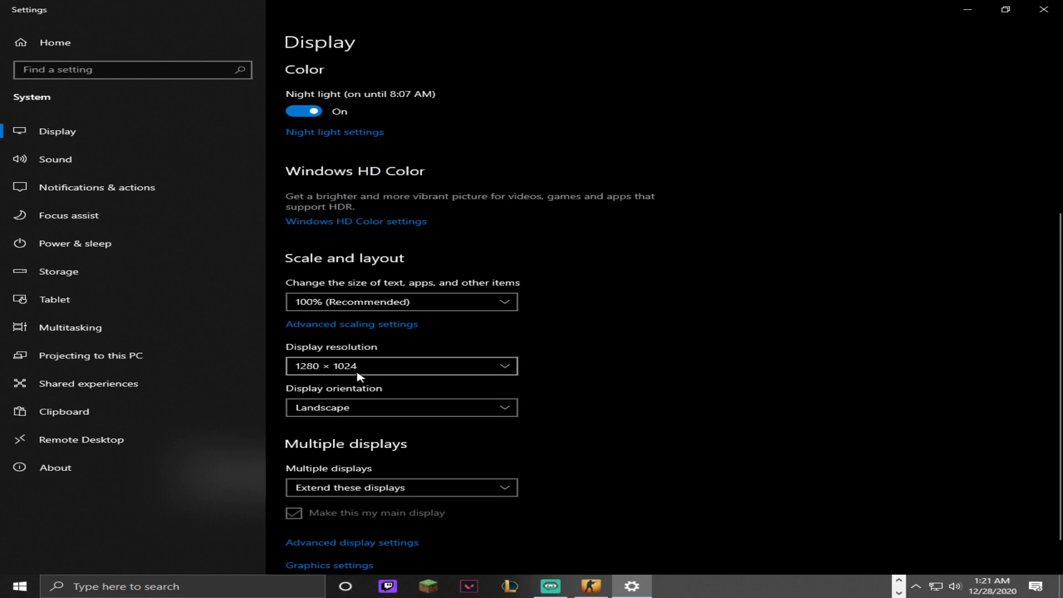
left_click(398, 365)
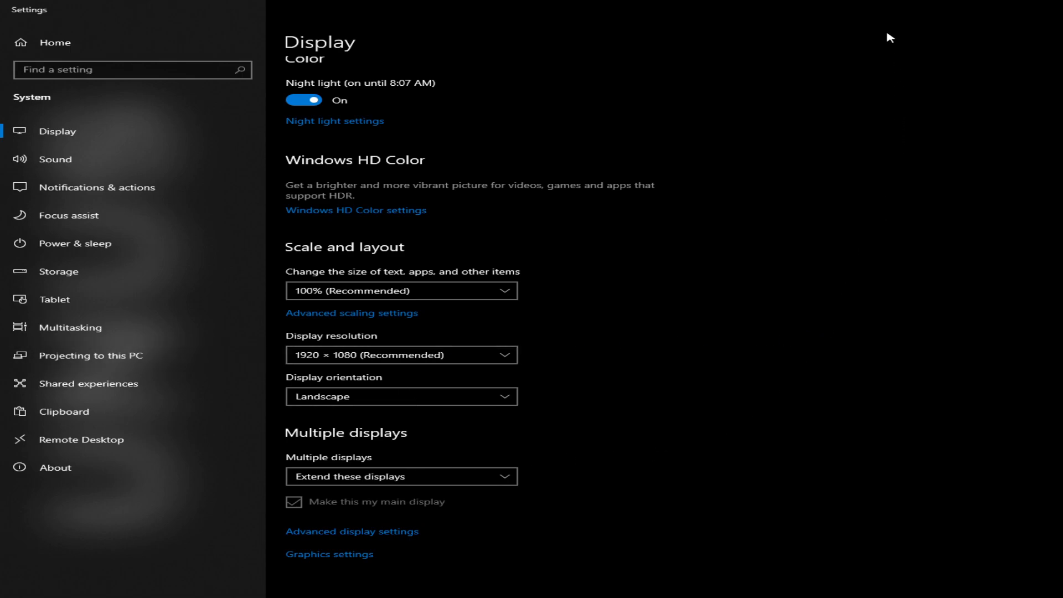
left_click_drag(885, 11, 315, 171)
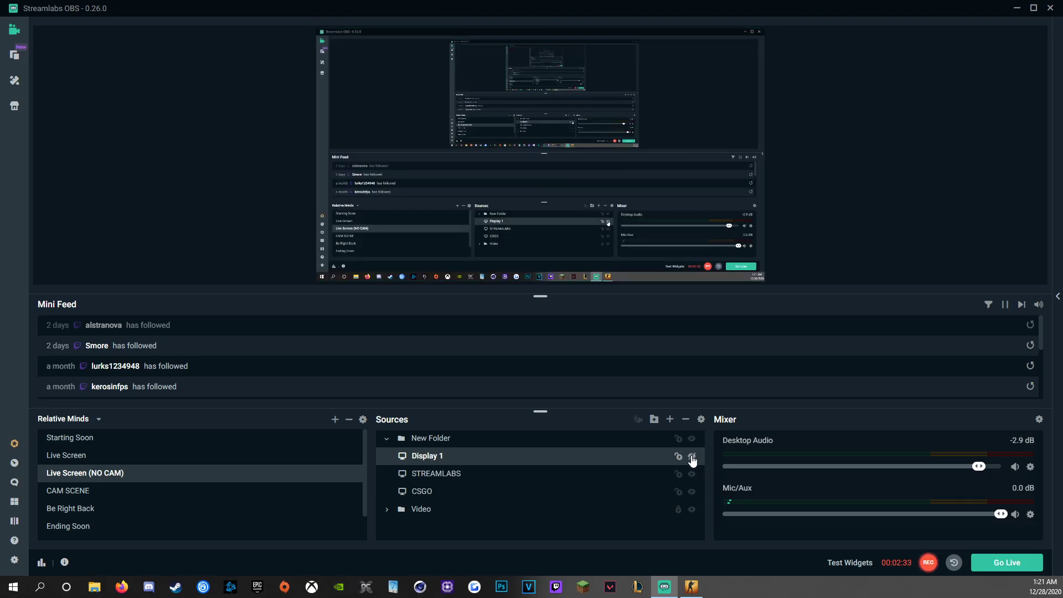
- Toggle Display 1's eye icon on and off, then select CSGO to show its canvas-wide bounding box
left_click(691, 457)
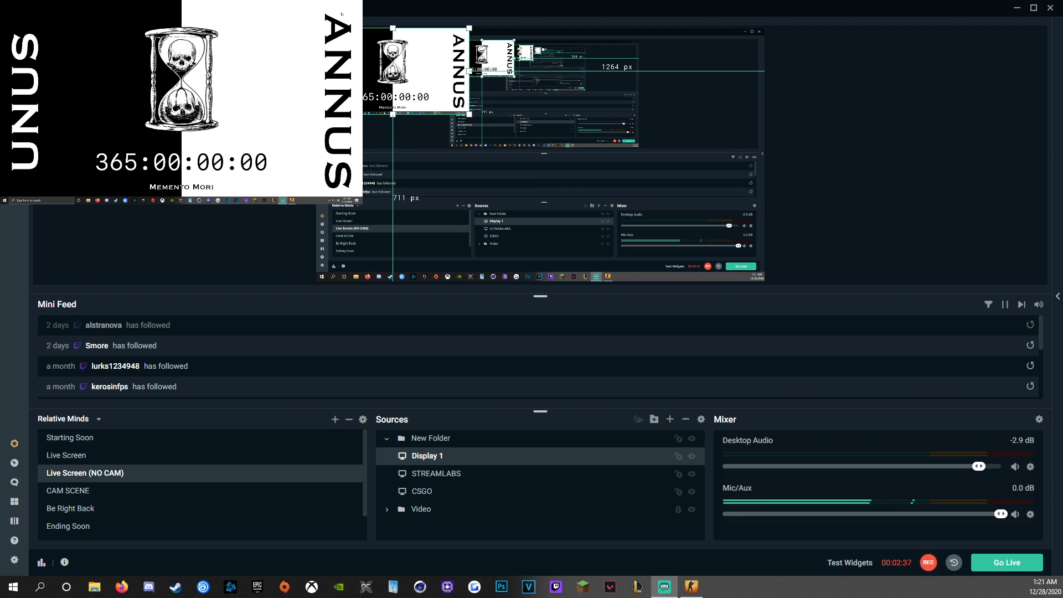
left_click_drag(352, 10, 25, 186)
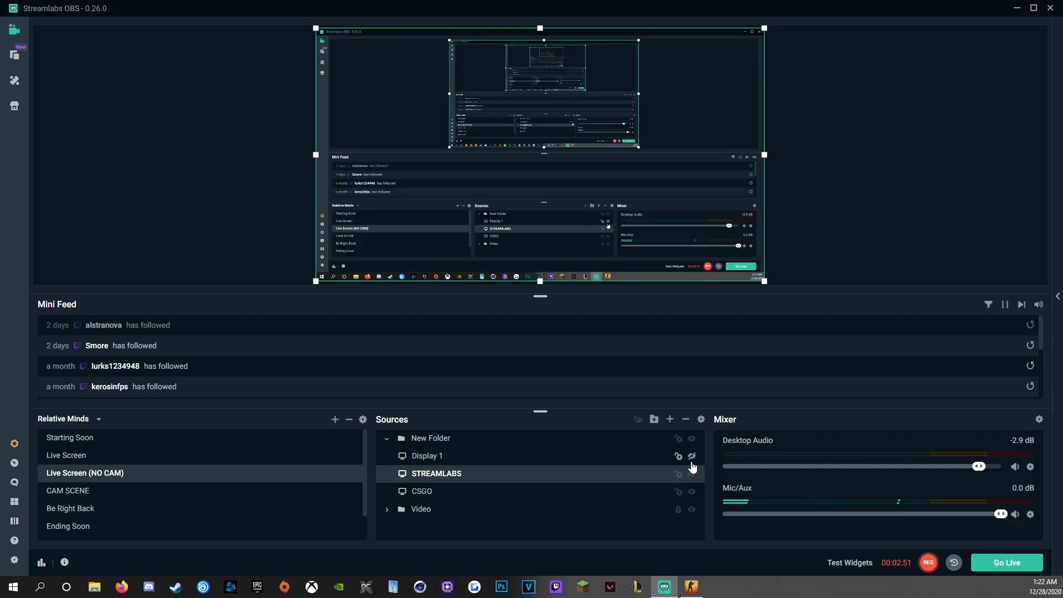
left_click(468, 492)
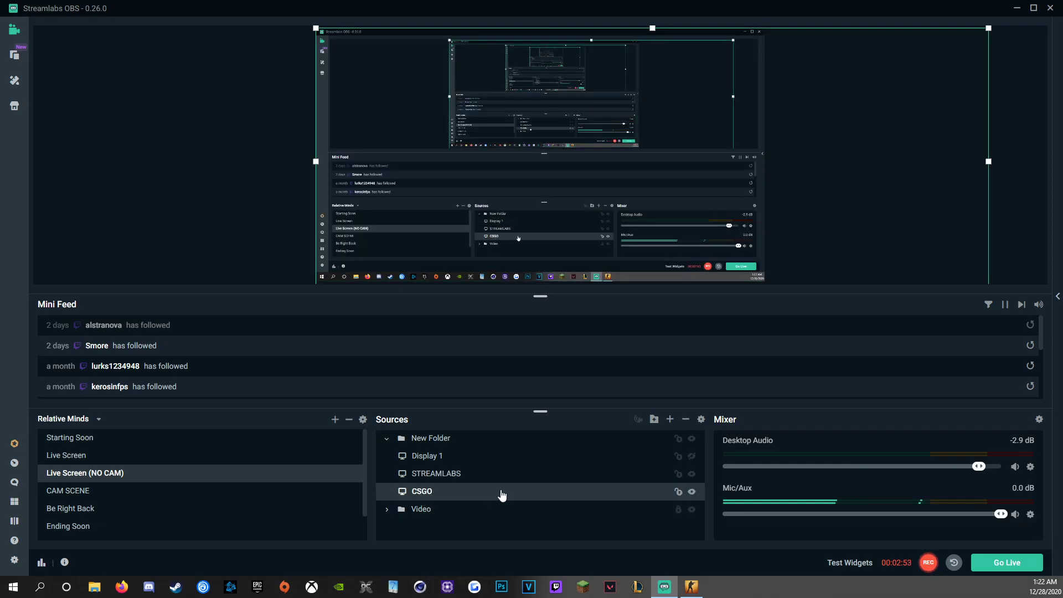
left_click(691, 456)
left_click(435, 500)
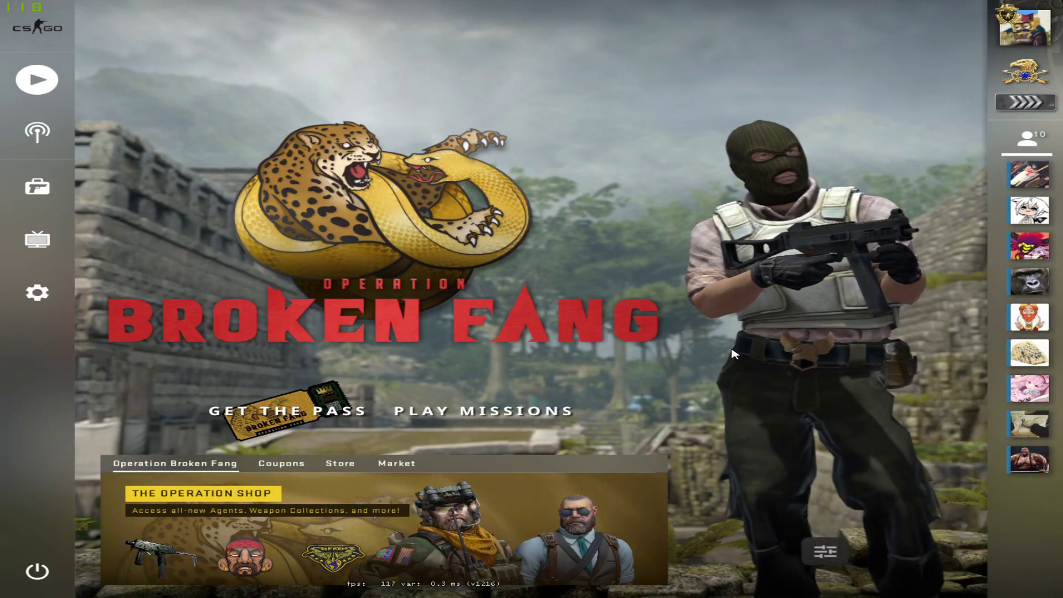
- Check in CS:GO's Video settings that the resolution is 1280X1024, then return to the menu
left_click(37, 292)
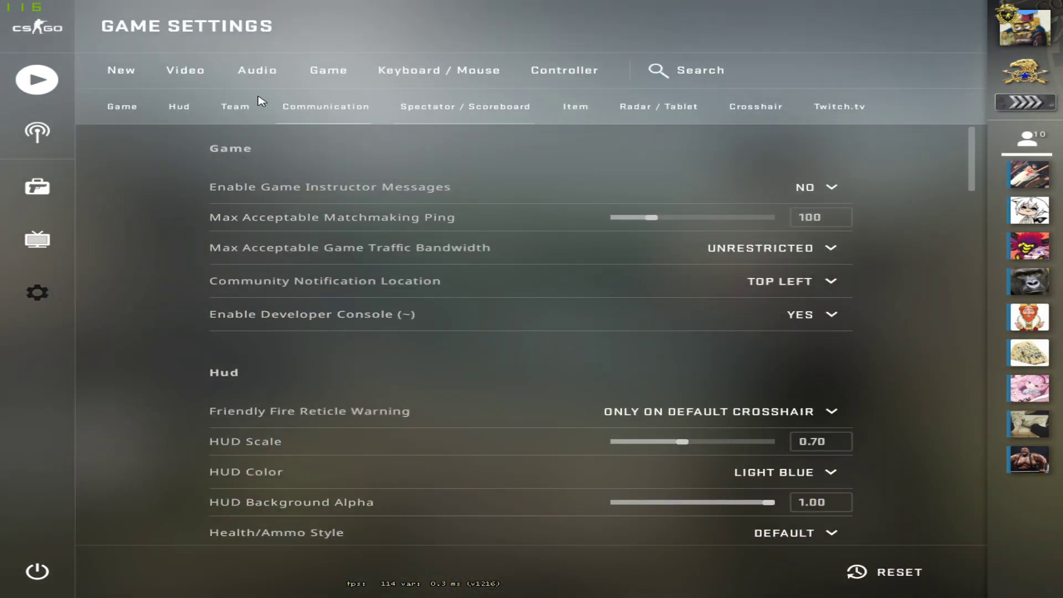
left_click(185, 70)
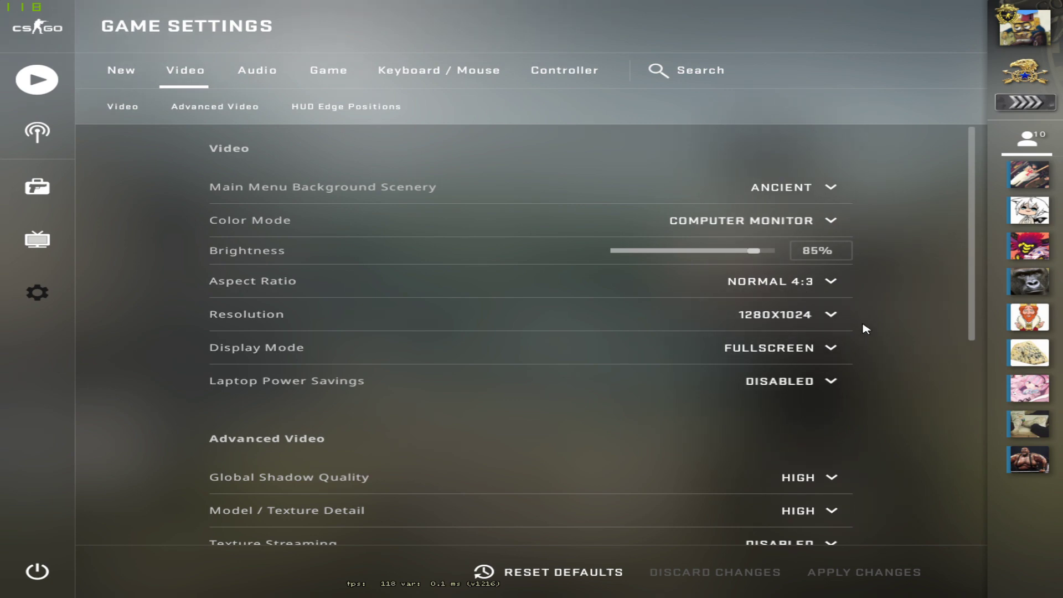
key("Escape")
- Start a competitive matchmaking search, then cancel it
mouse_move(994, 97)
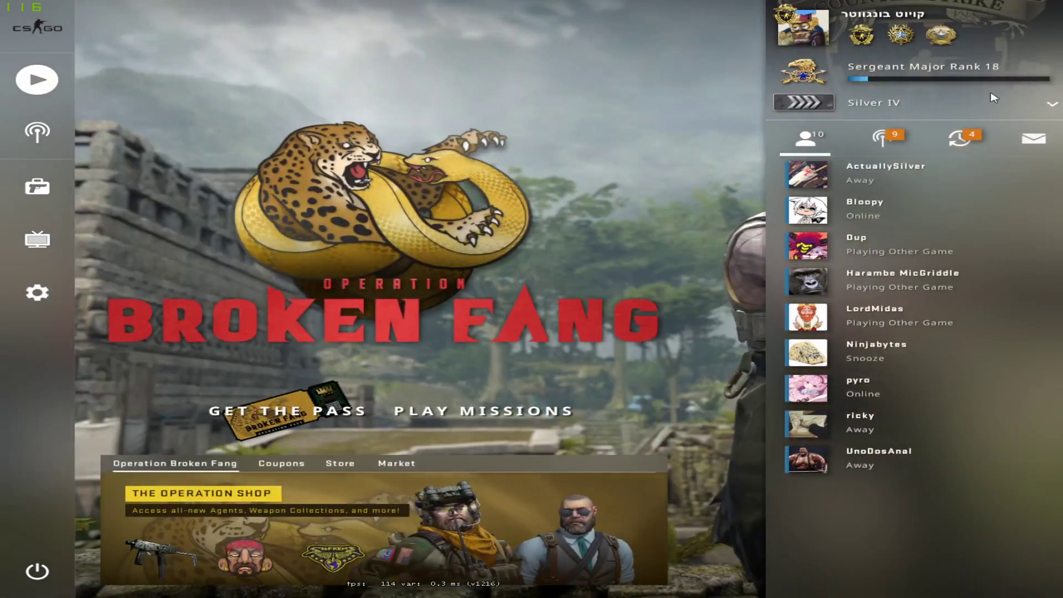
left_click(37, 80)
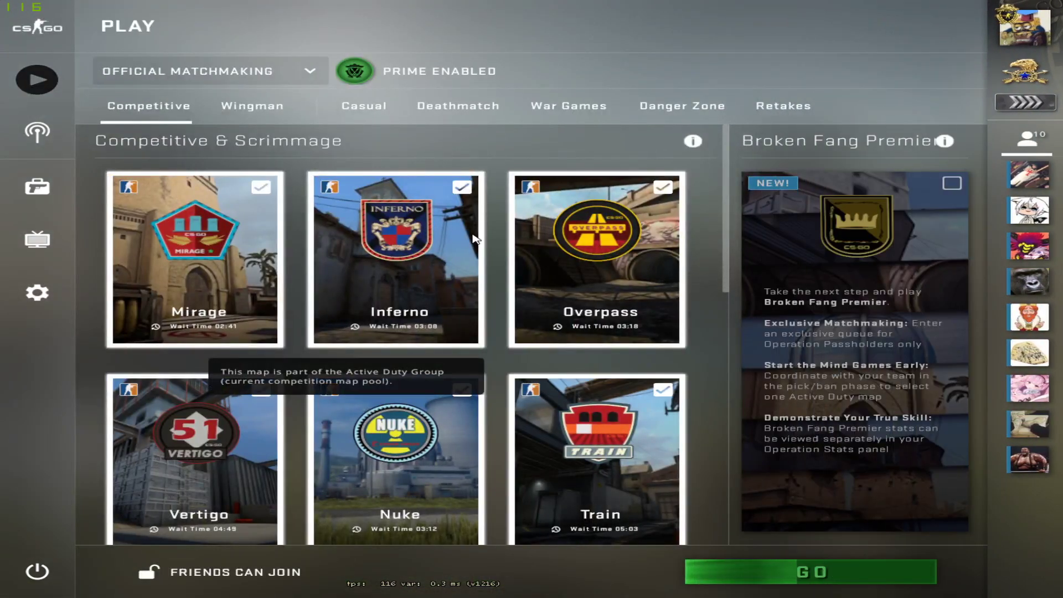
scroll(475, 239, "down", 3)
scroll(474, 239, "up", 3)
left_click(811, 570)
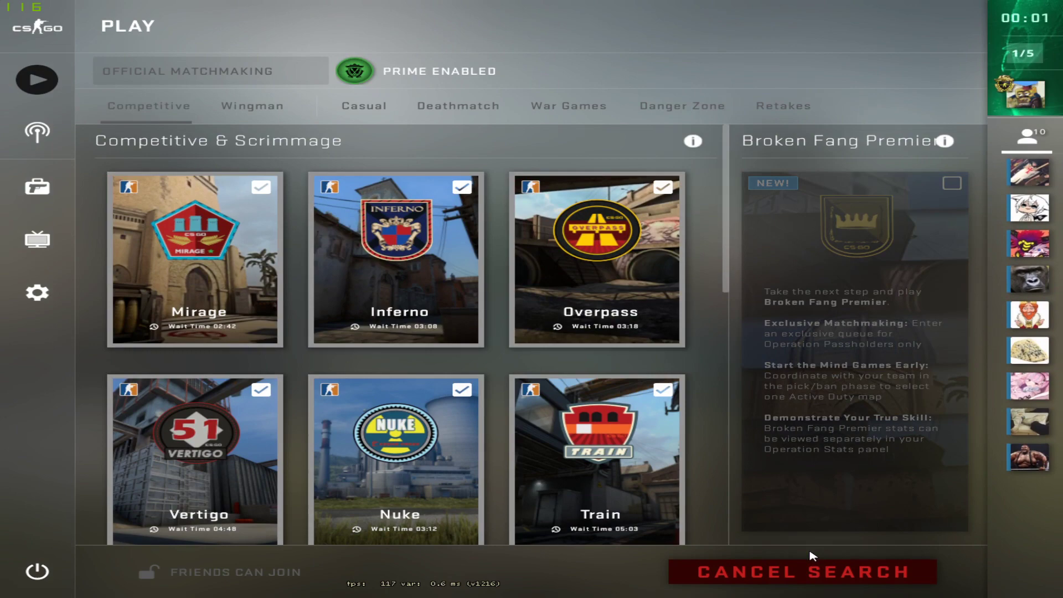
left_click(792, 576)
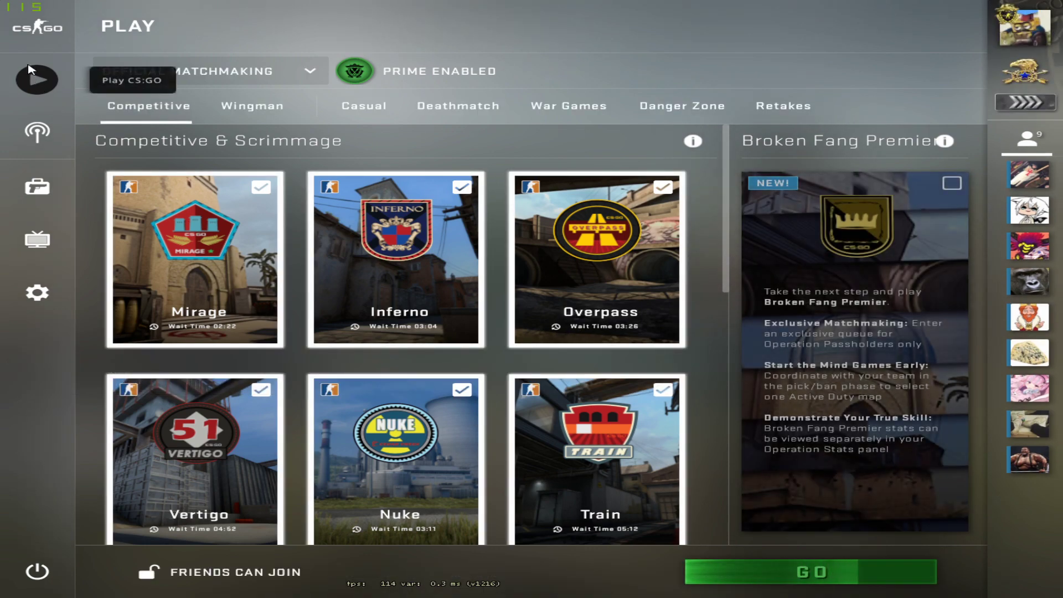
- Open the inventory from the main menu, then choose to quit to desktop
left_click(38, 26)
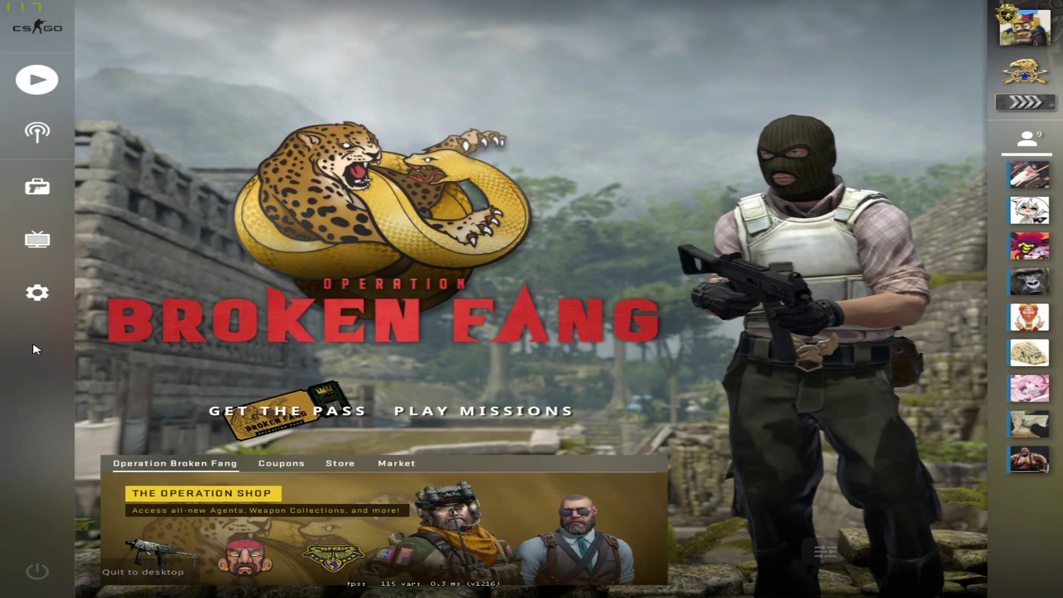
left_click(37, 187)
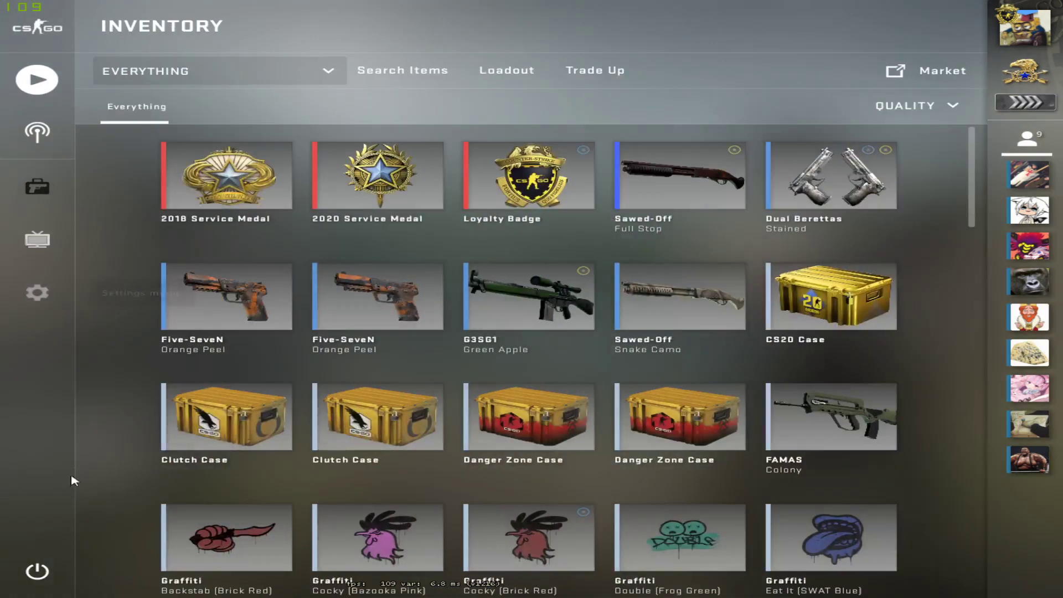
left_click(37, 572)
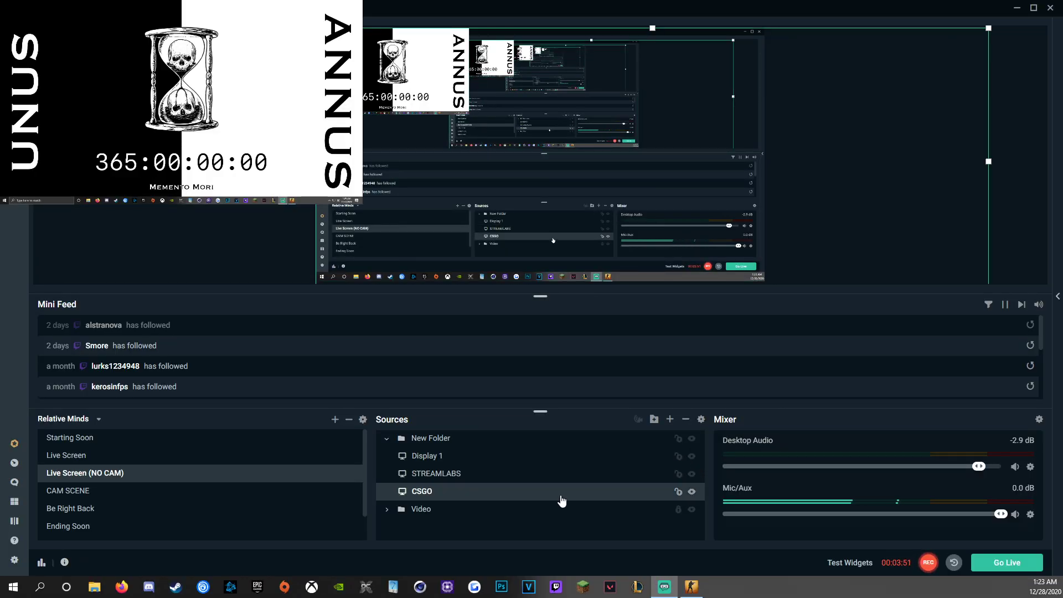
- Turn the CSGO source's eye icon off and on several times, finishing with it off
left_click(691, 493)
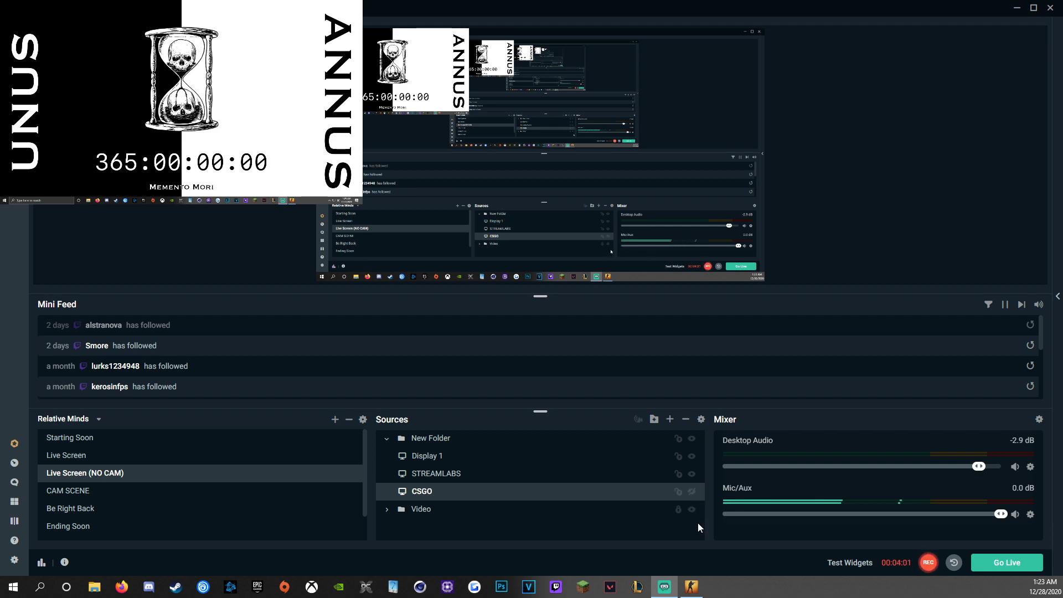
left_click(691, 491)
mouse_move(666, 583)
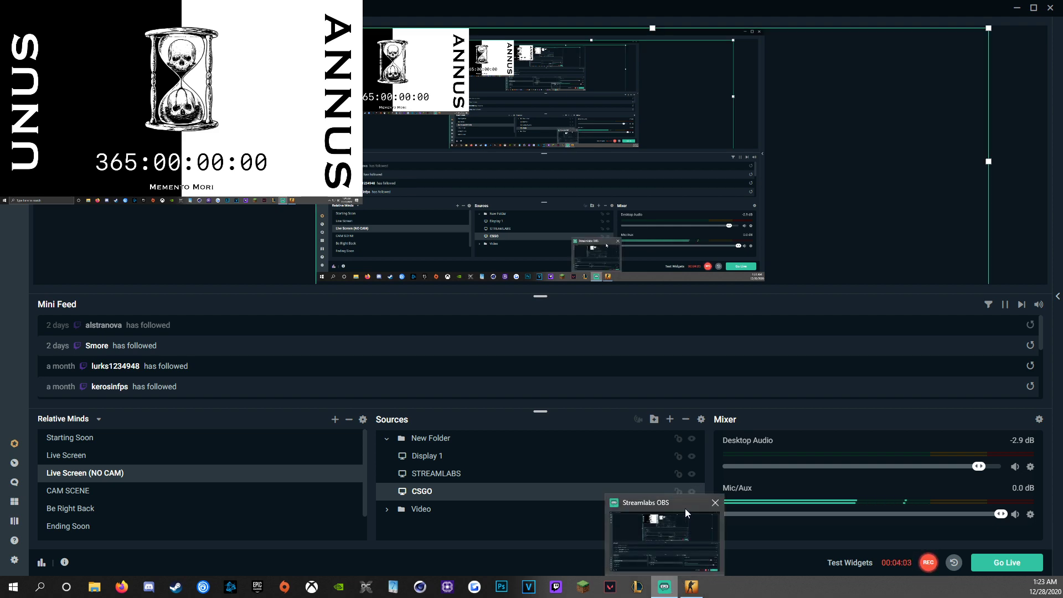
left_click(692, 492)
left_click(692, 492)
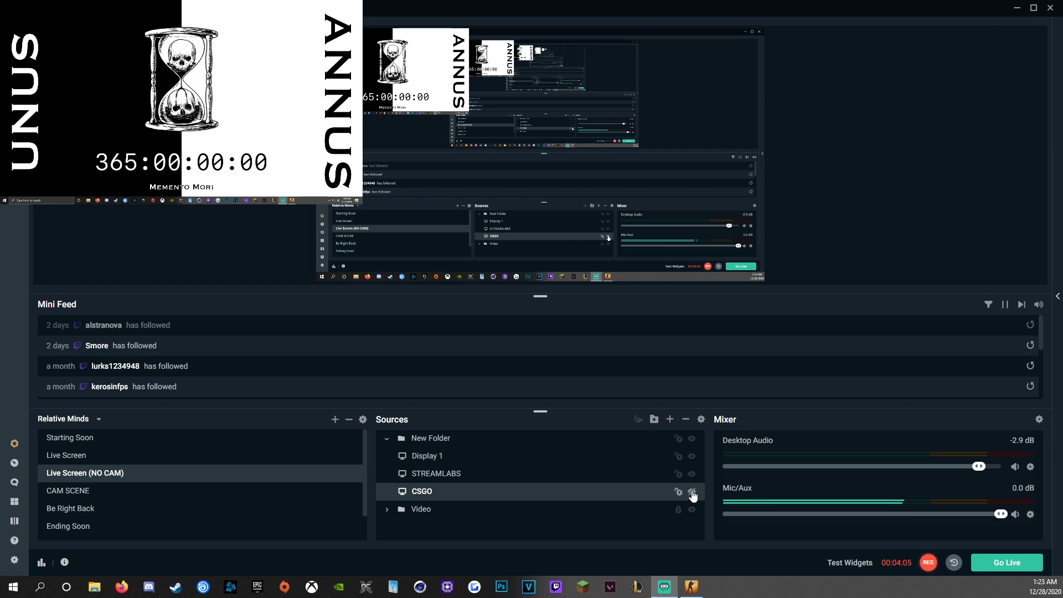